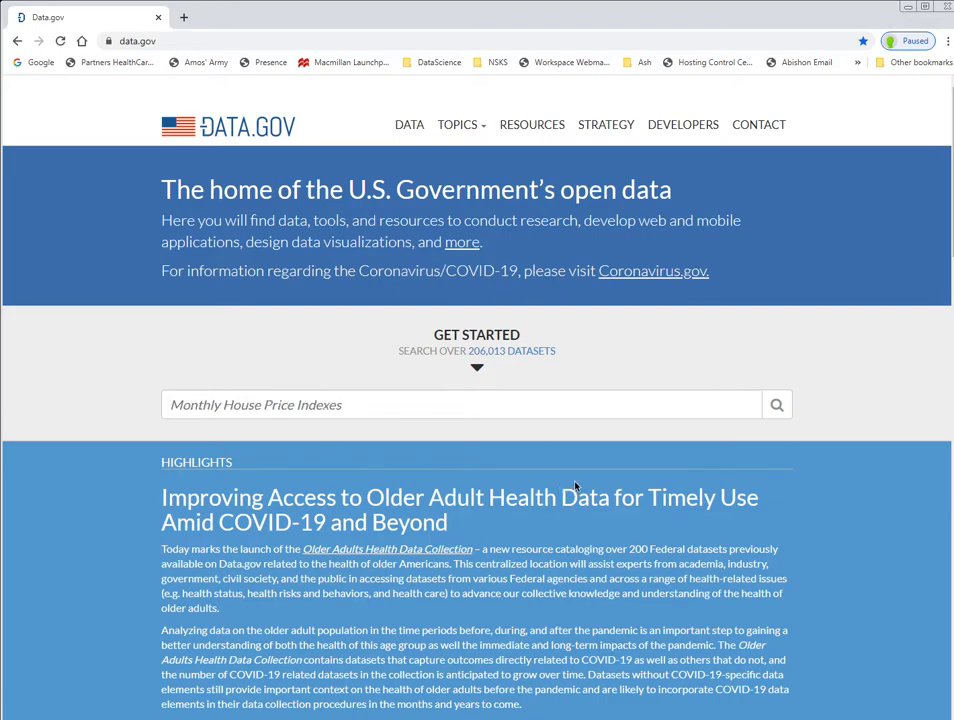
- Search the Data.gov datasets for "covid"
click(569, 401)
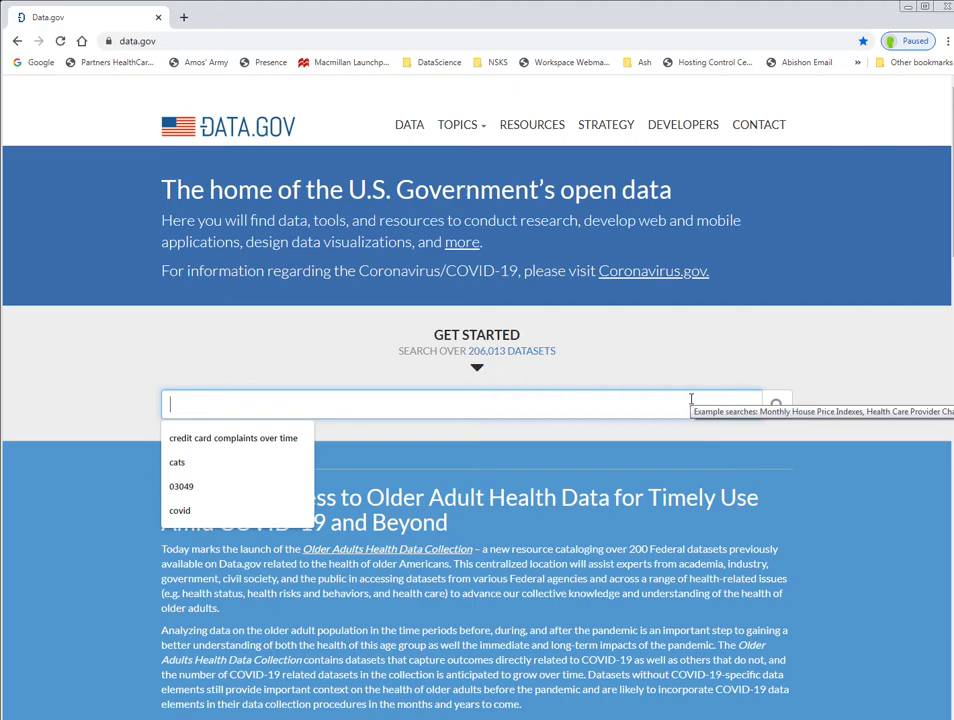
text(covid)
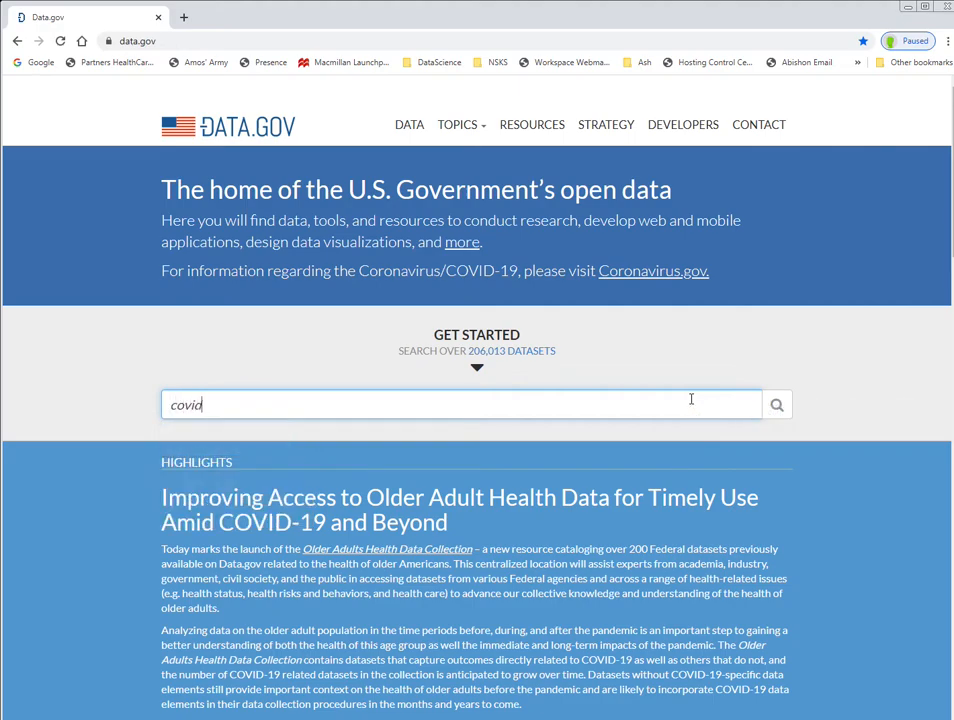
key(Return)
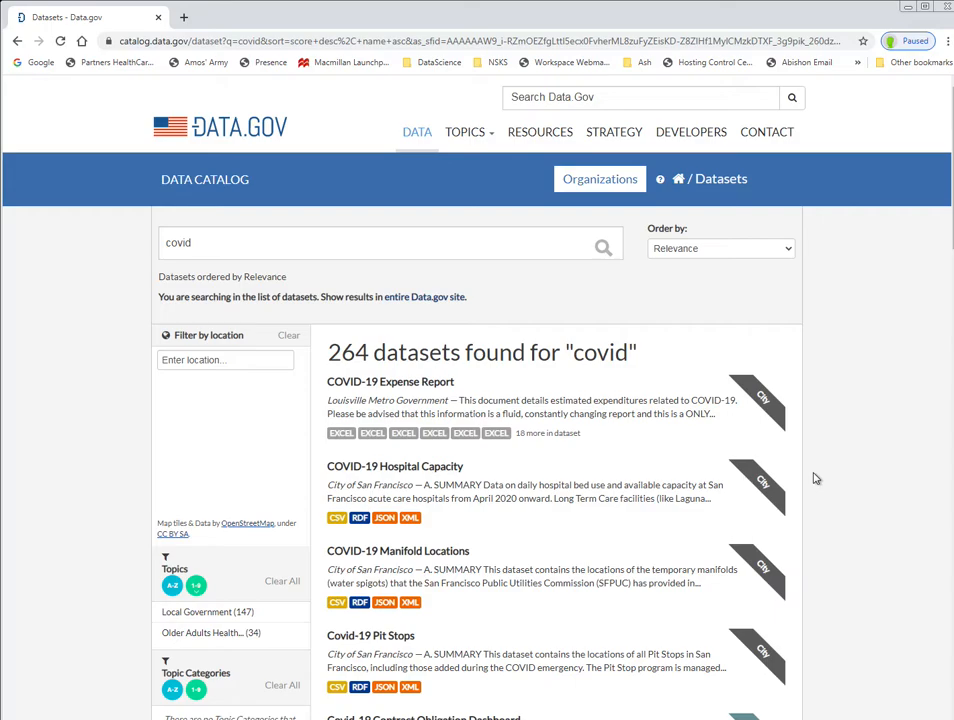
- Open the COVID-19 Diagnostic Laboratory Testing (PCR Testing) Time Series dataset from the search results
scroll(815, 479, down, 4)
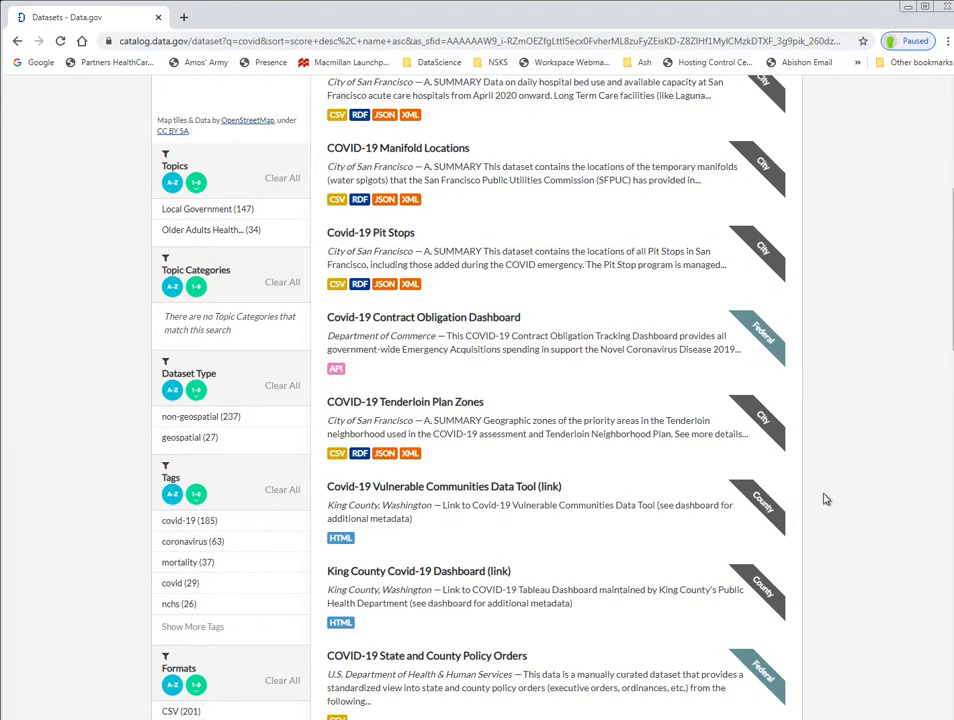
scroll(820, 575, down, 1)
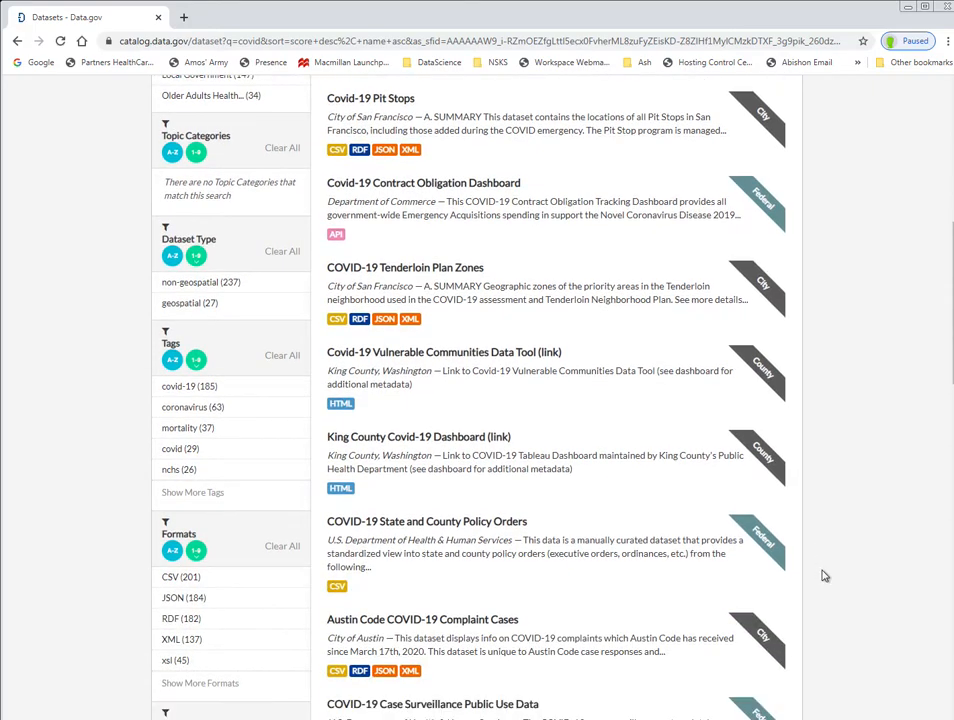
scroll(855, 576, down, 2)
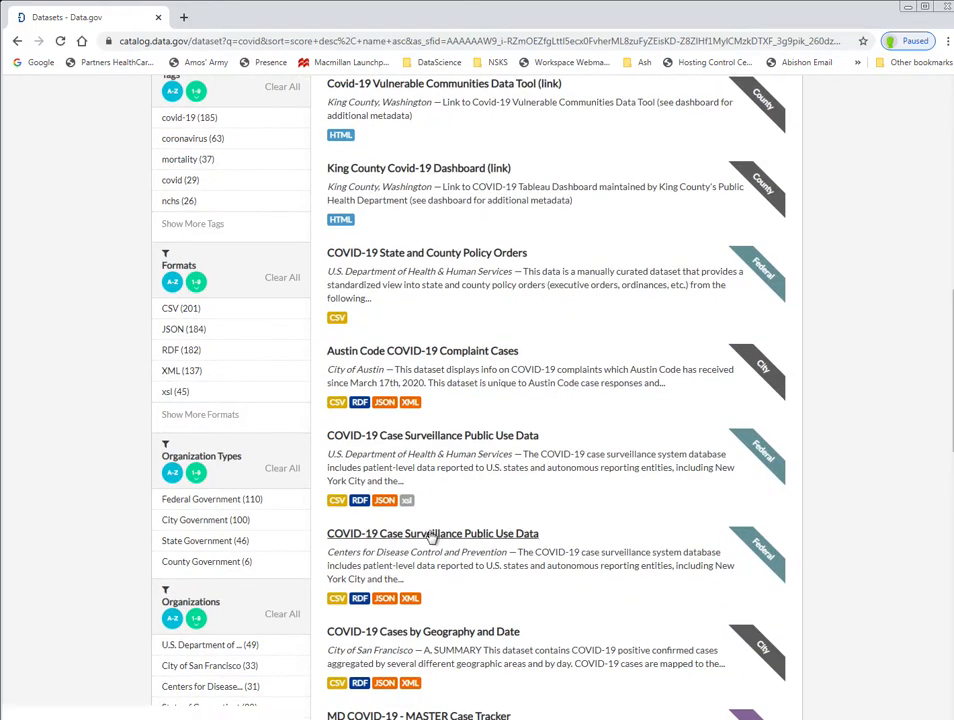
scroll(668, 565, down, 2)
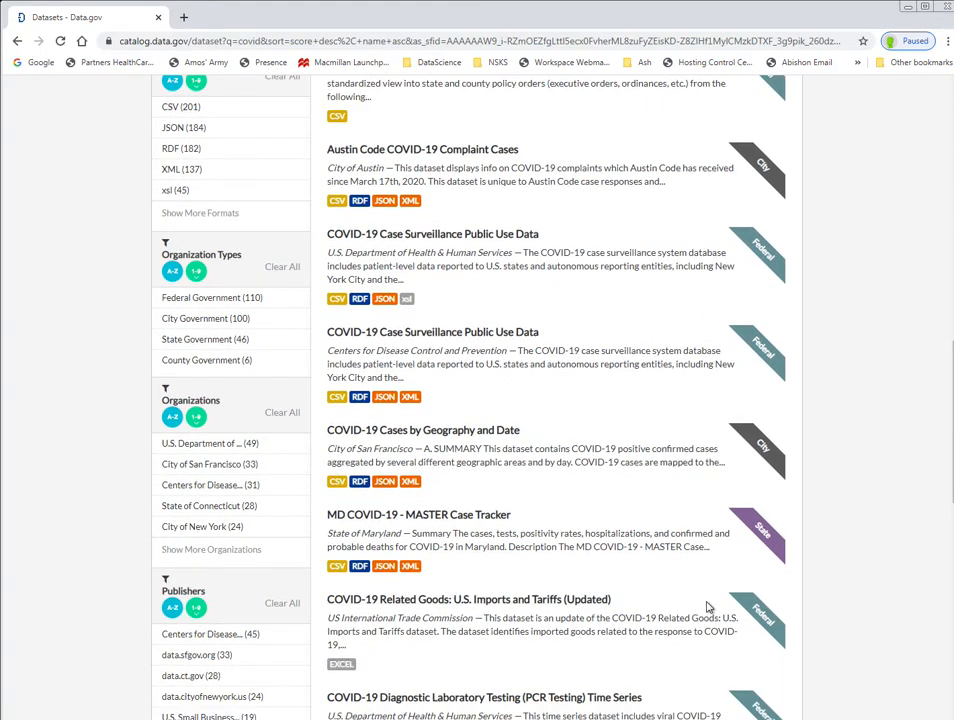
scroll(700, 600, down, 1)
scroll(575, 567, down, 1)
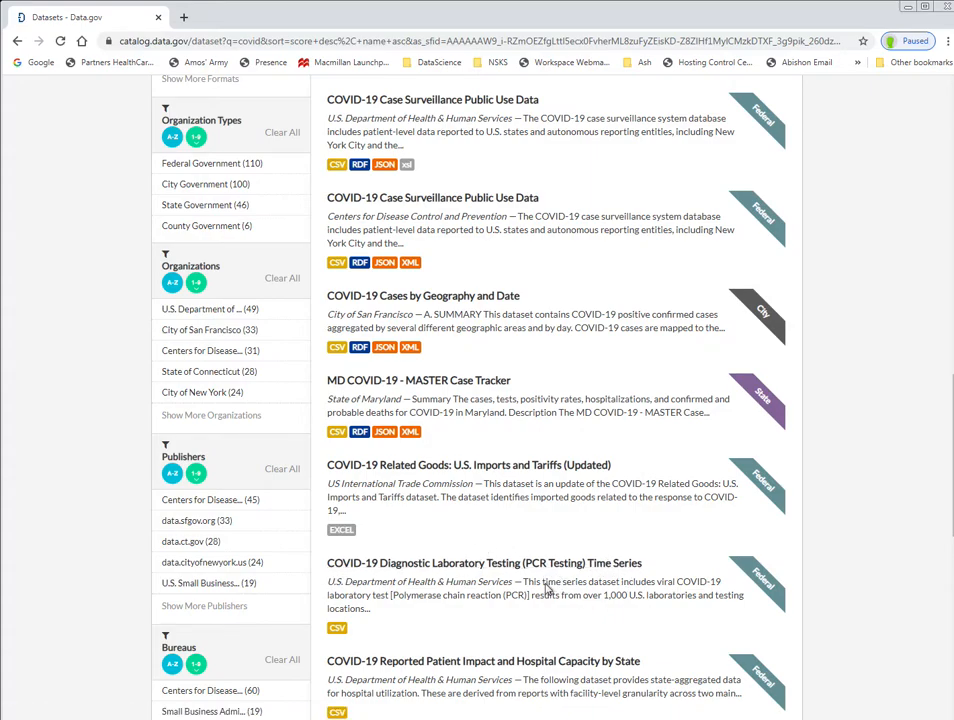
click(632, 565)
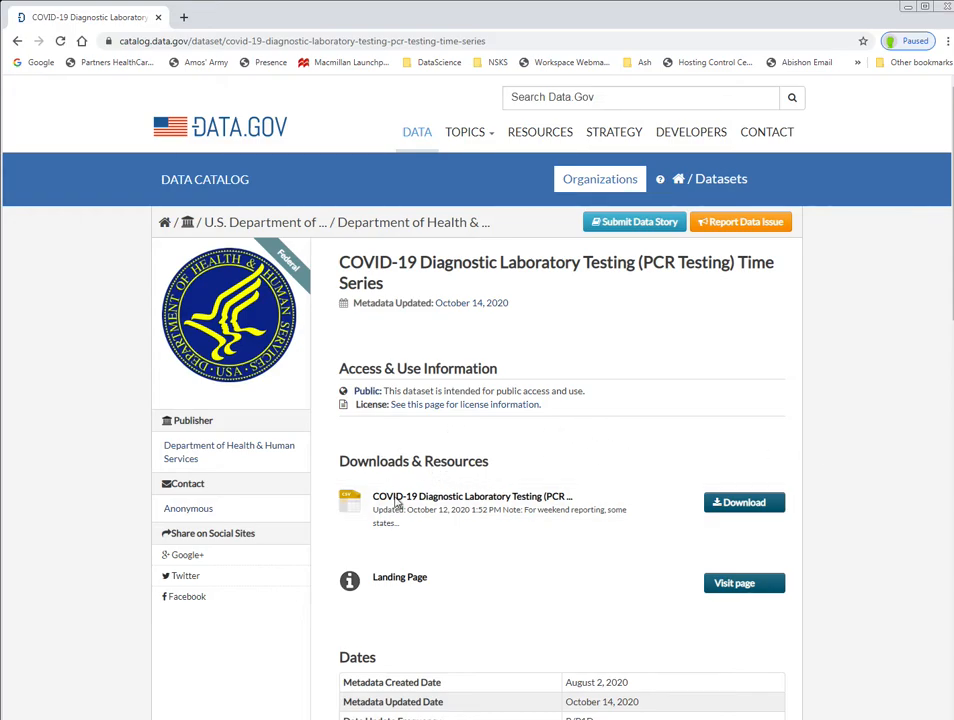
- Download the PCR testing dataset's CSV file, locate it in the Downloads folder and open it in Excel
scroll(521, 532, down, 2)
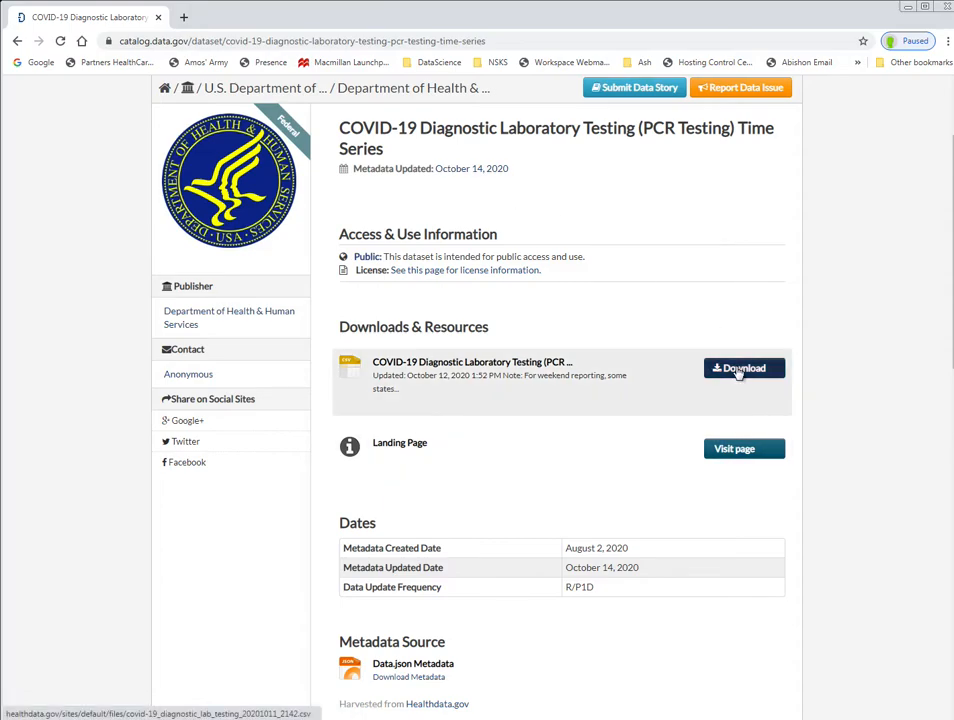
click(739, 371)
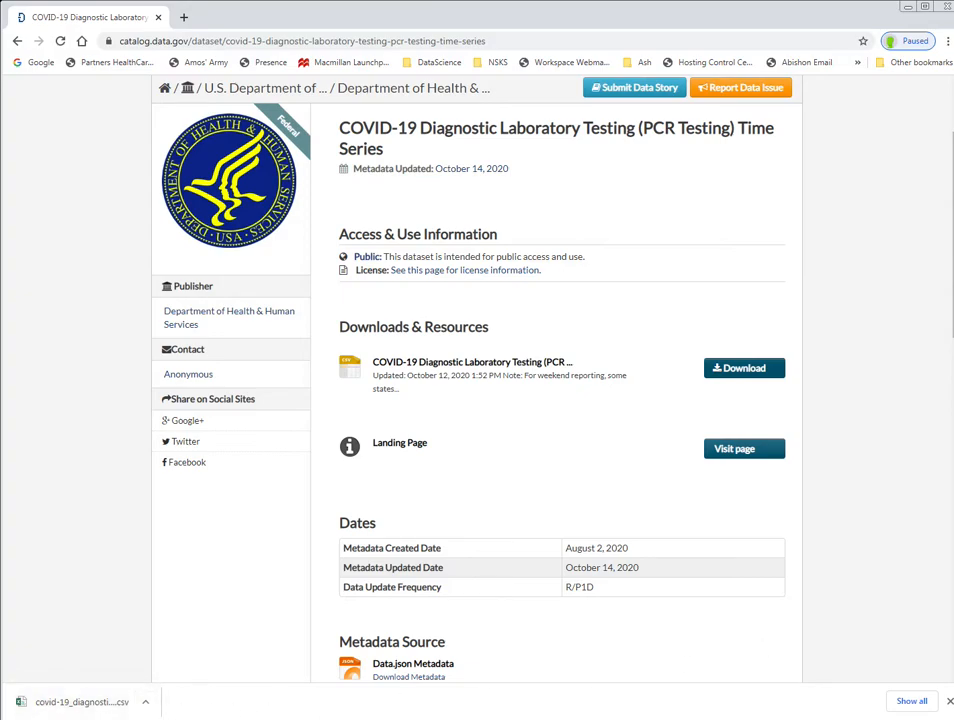
key(alt+Tab)
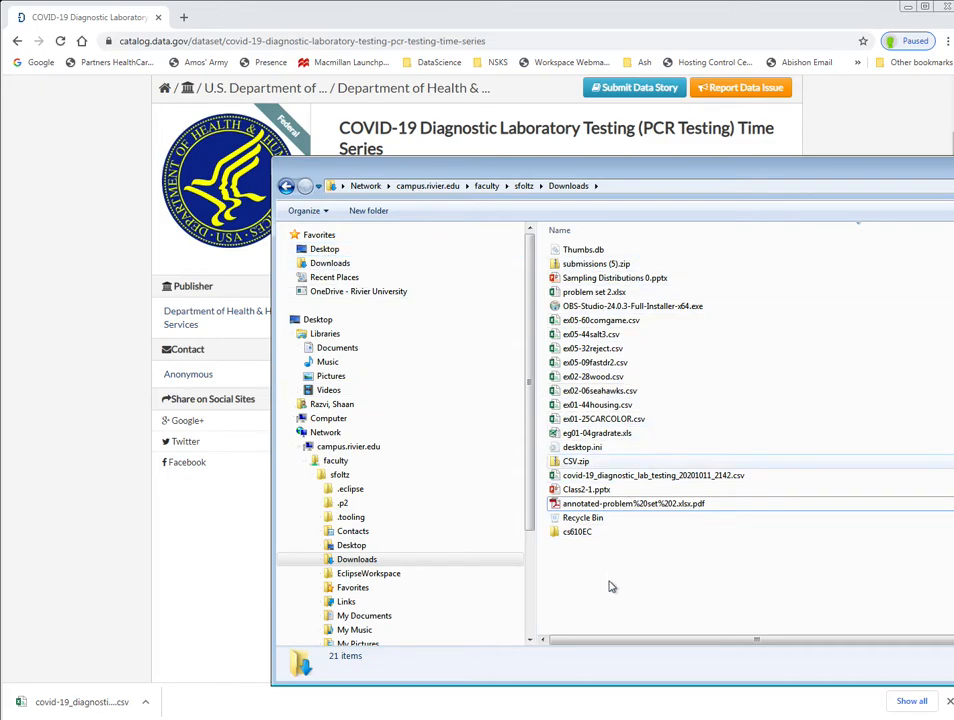
click(625, 476)
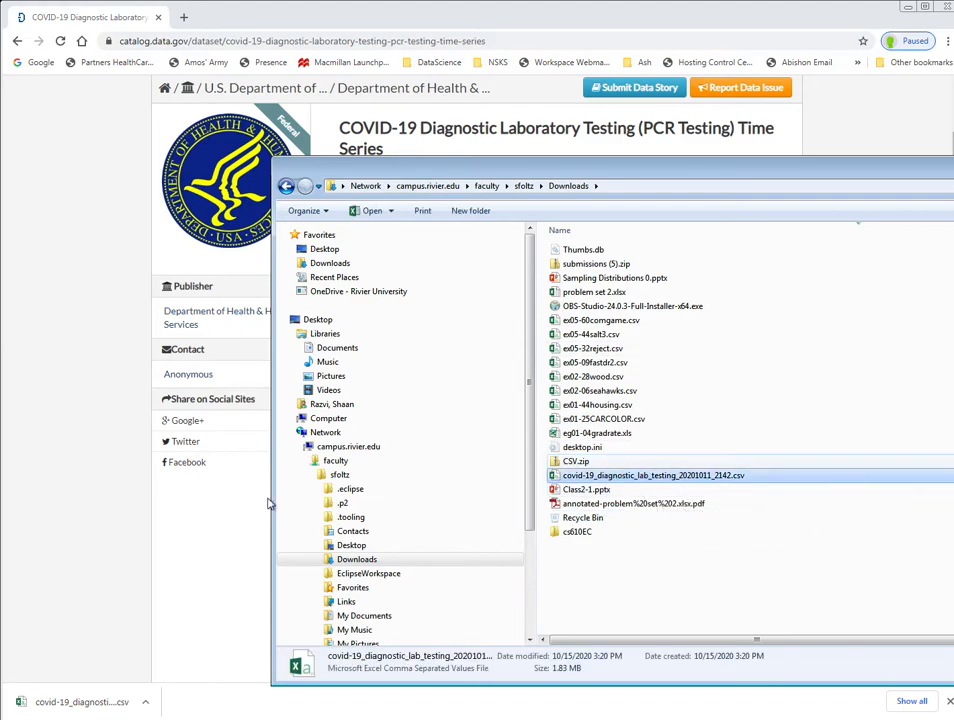
click(90, 650)
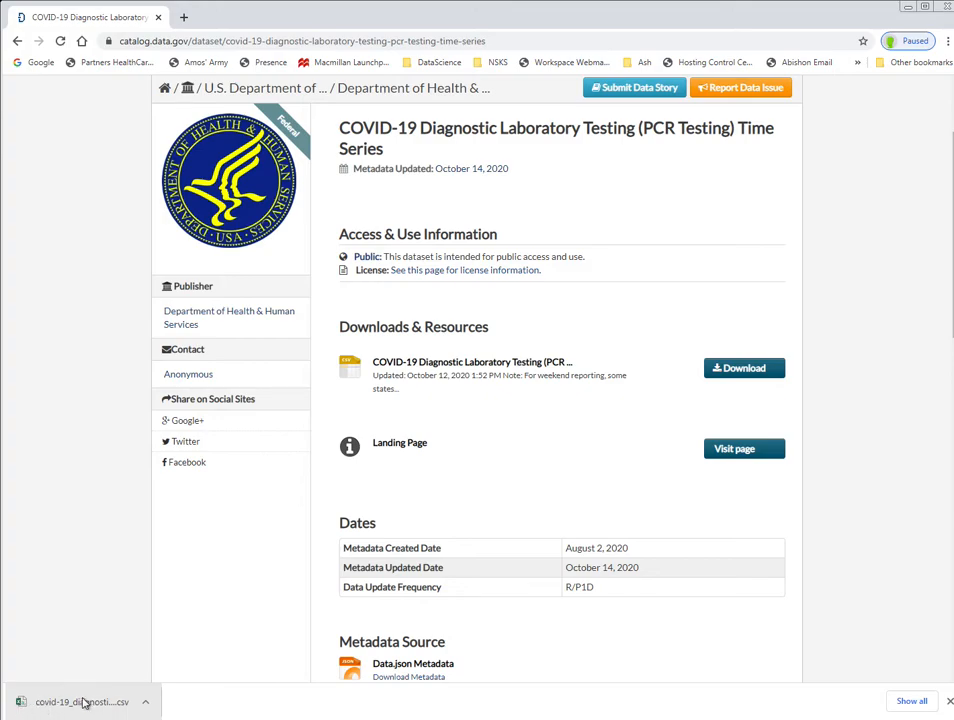
click(85, 707)
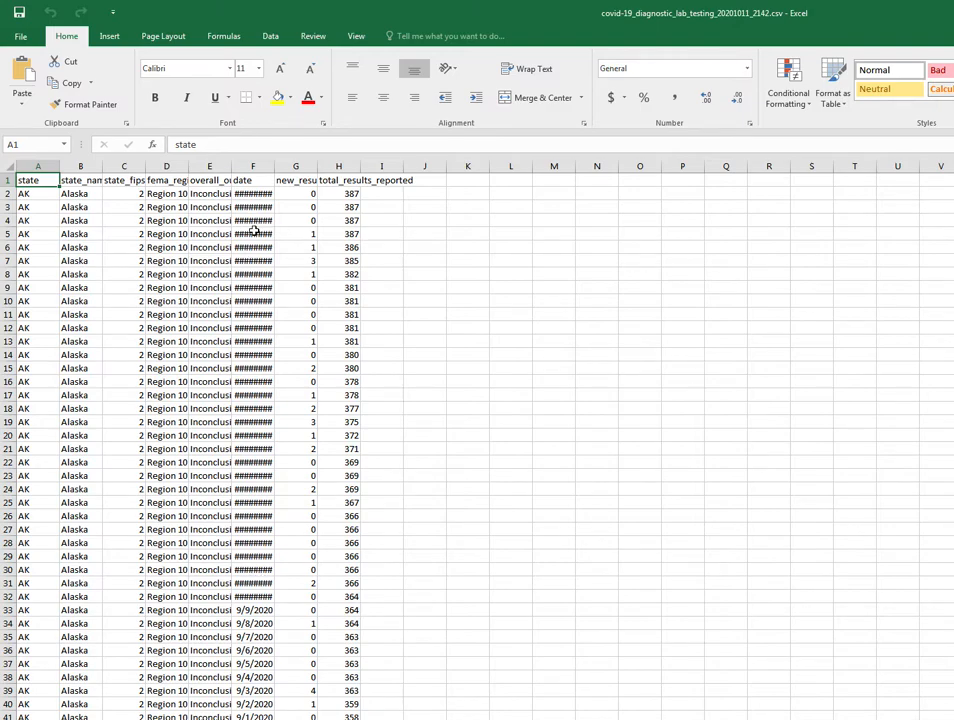
- Auto-fit the widths of the date, overall_outcome and fema_region columns to their contents
double_click(273, 167)
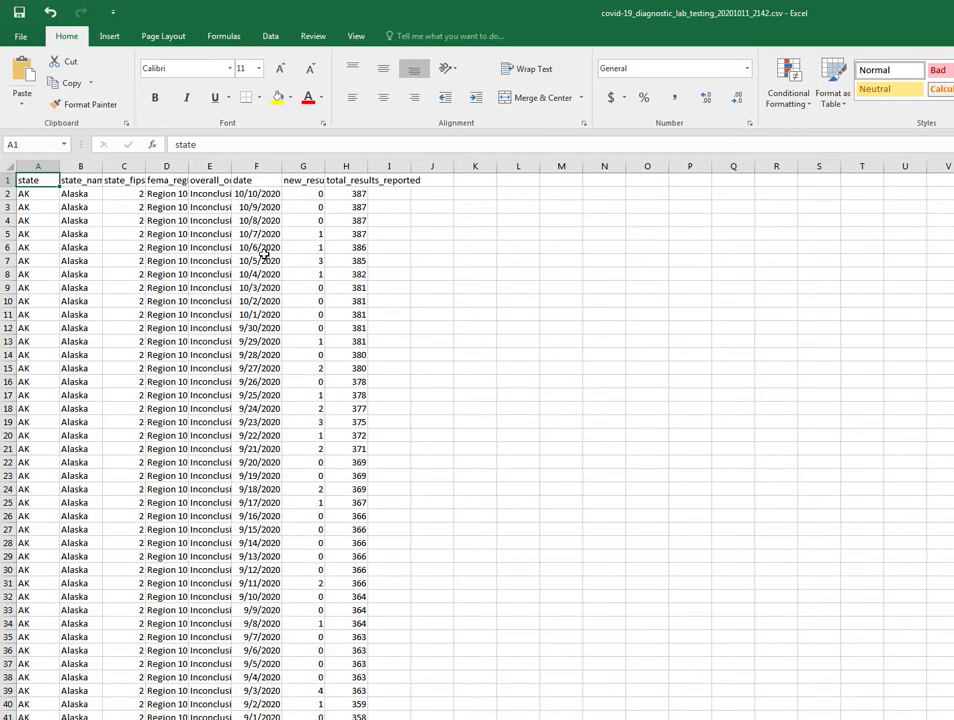
click(209, 166)
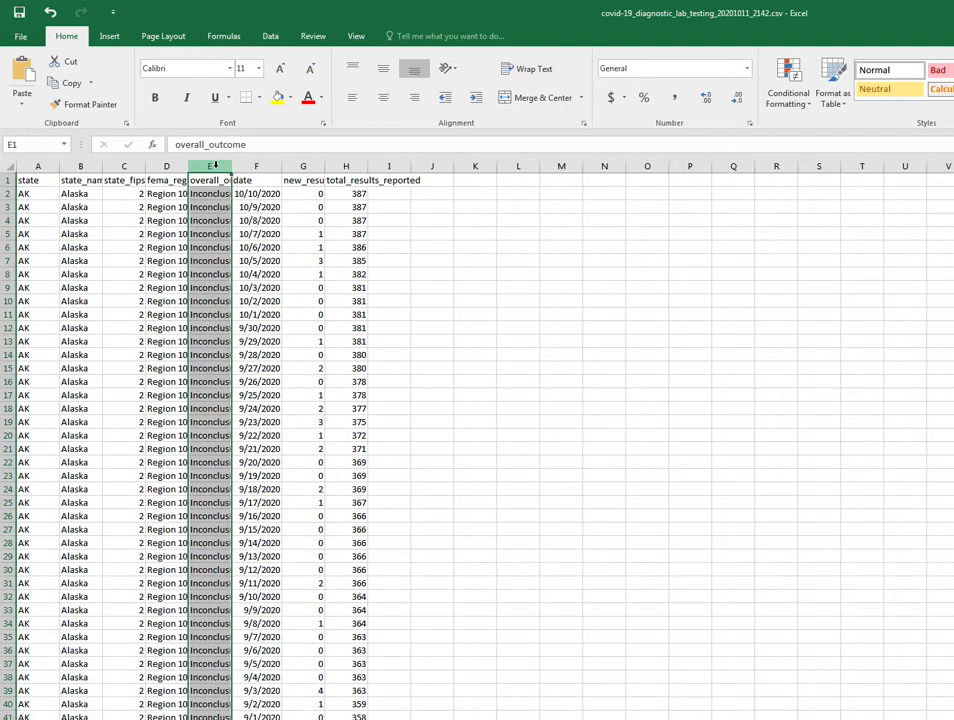
double_click(232, 165)
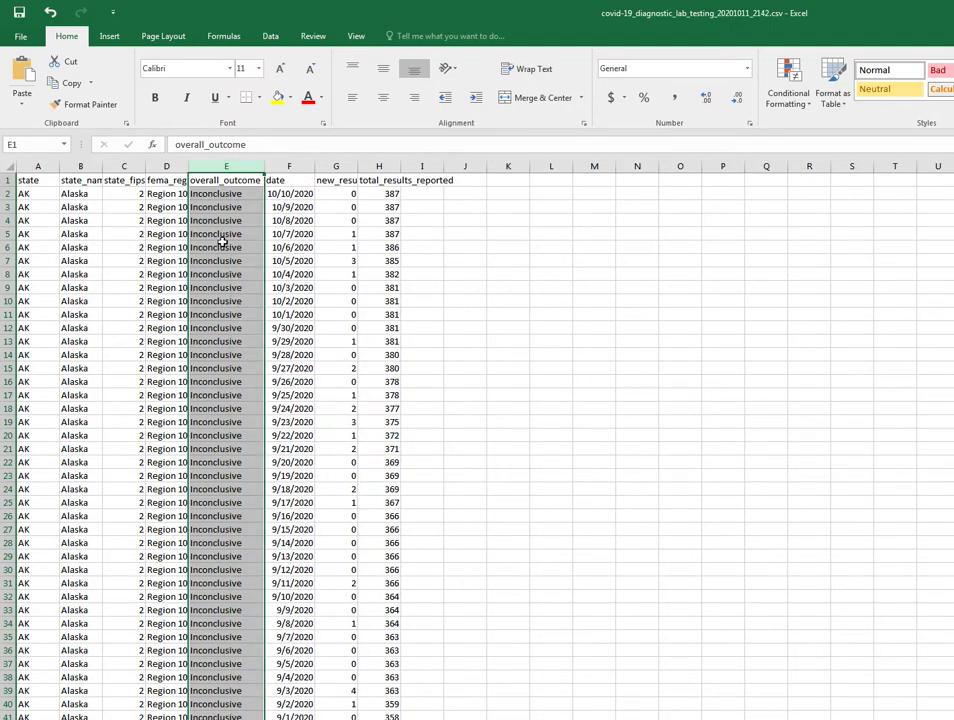
click(155, 165)
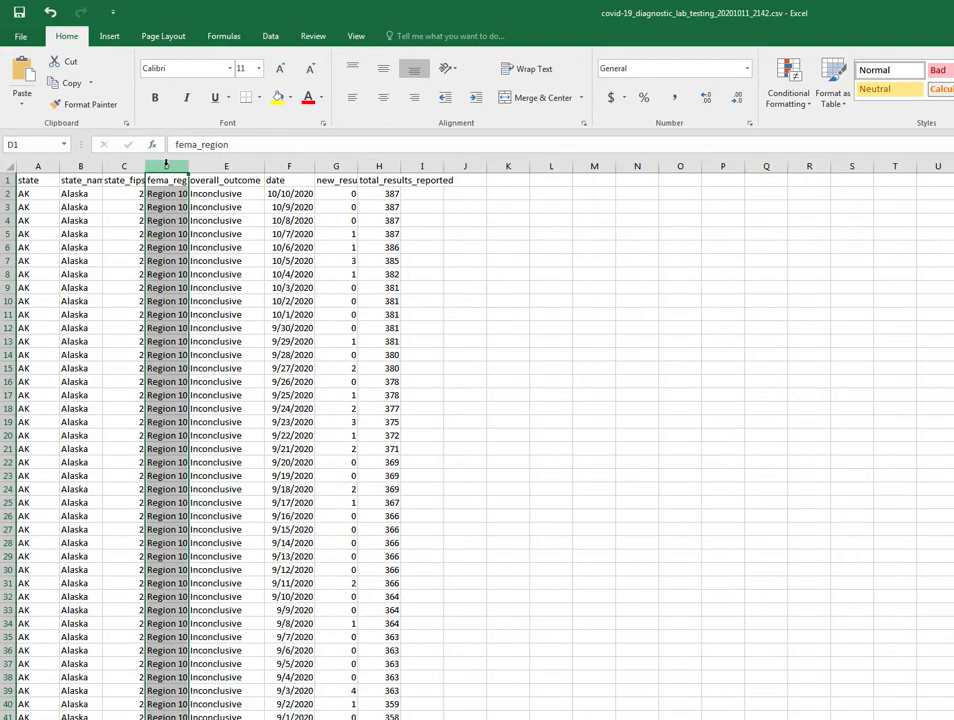
double_click(187, 165)
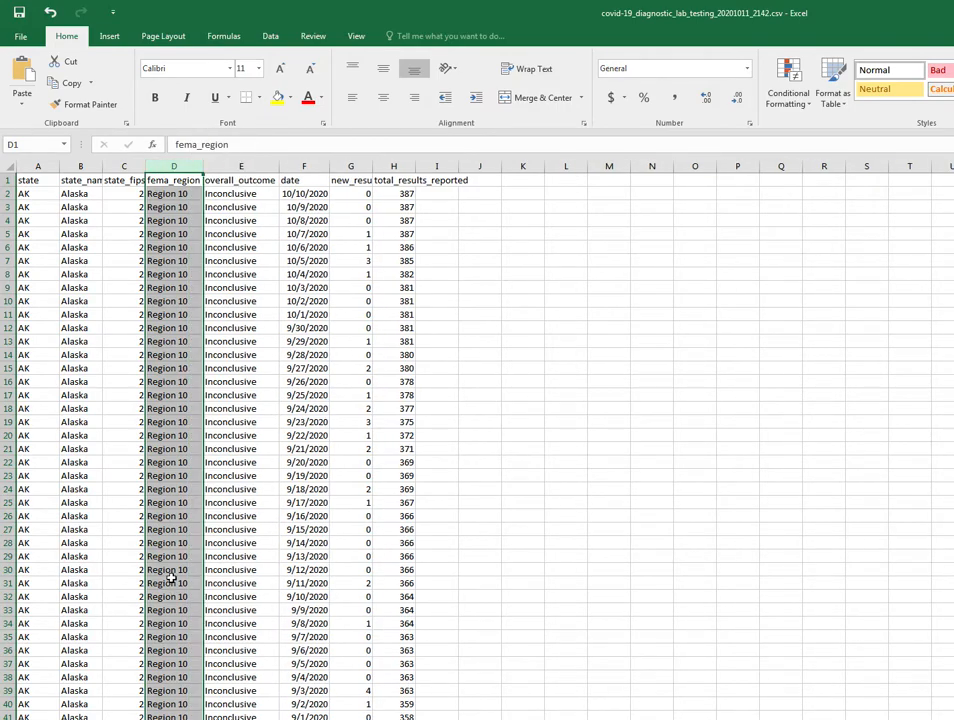
click(312, 636)
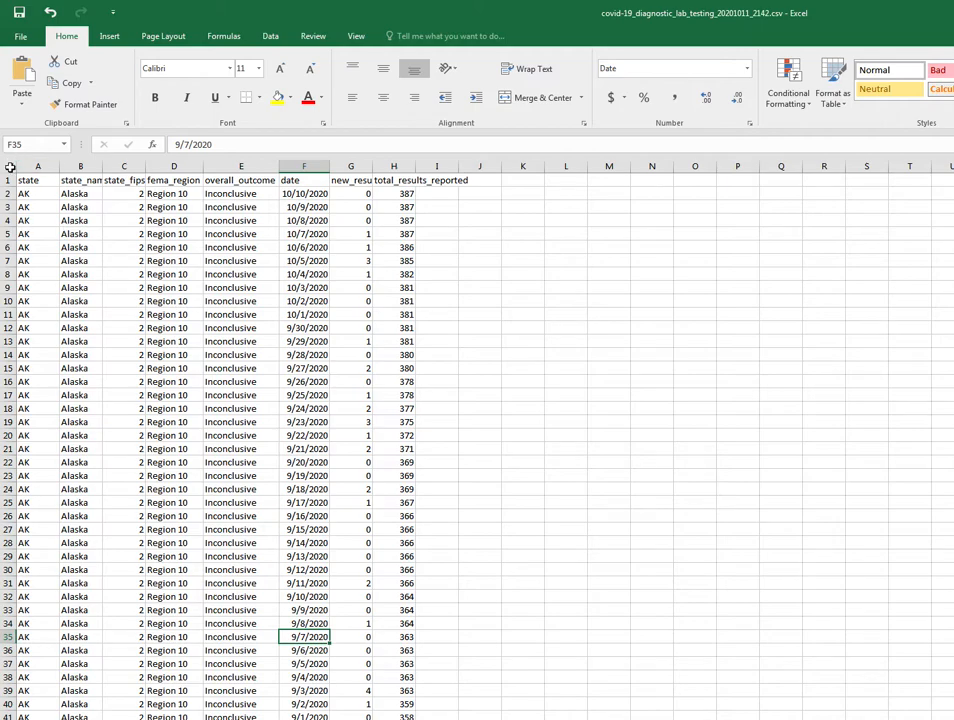
- Auto-fit the widths of all columns in the sheet at once
click(9, 167)
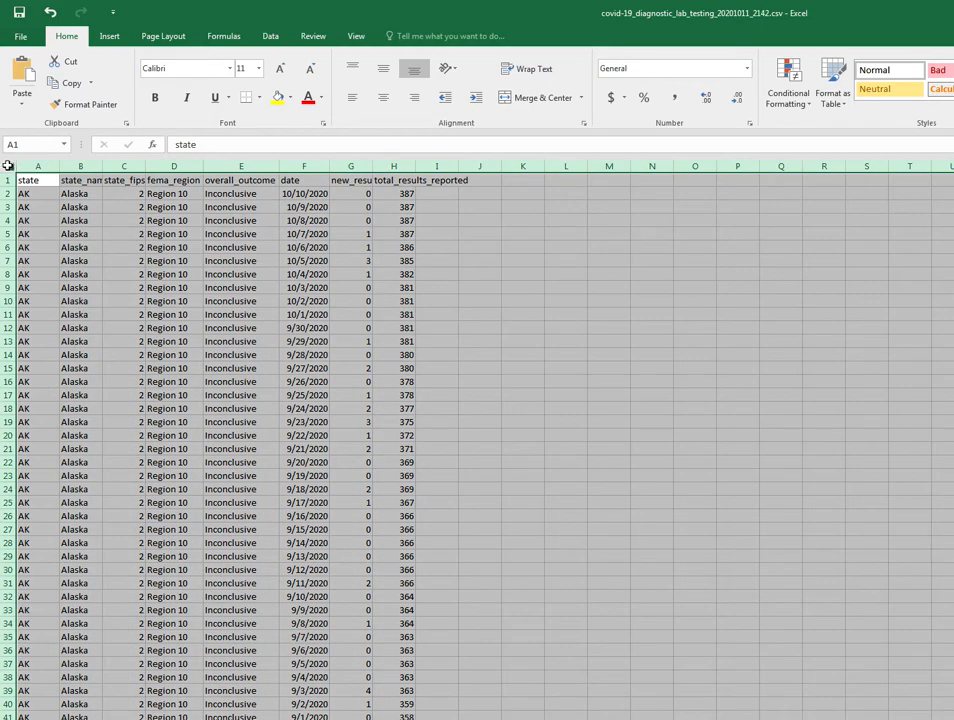
double_click(56, 168)
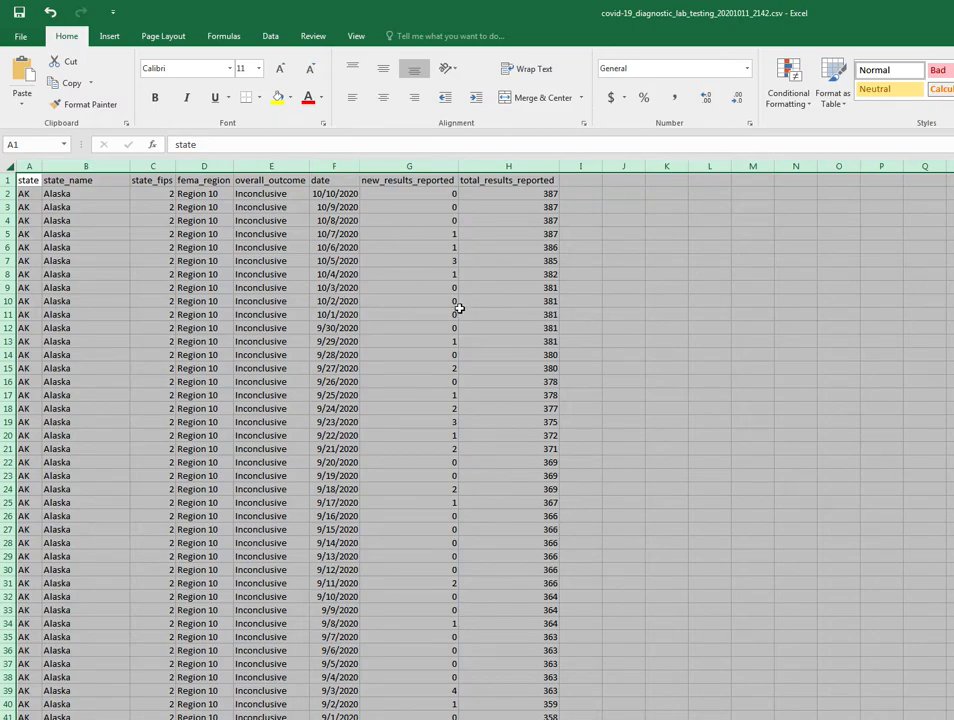
click(462, 458)
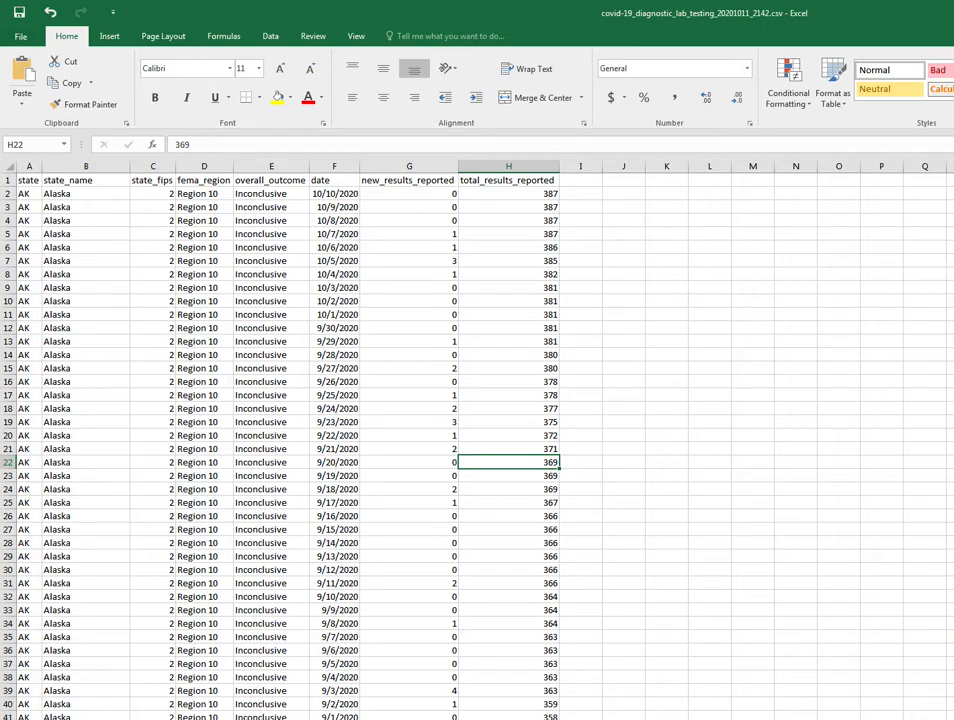
- Turn on filtering for the whole sheet so every column header in row 1 has a filter
scroll(477, 445, down, 20)
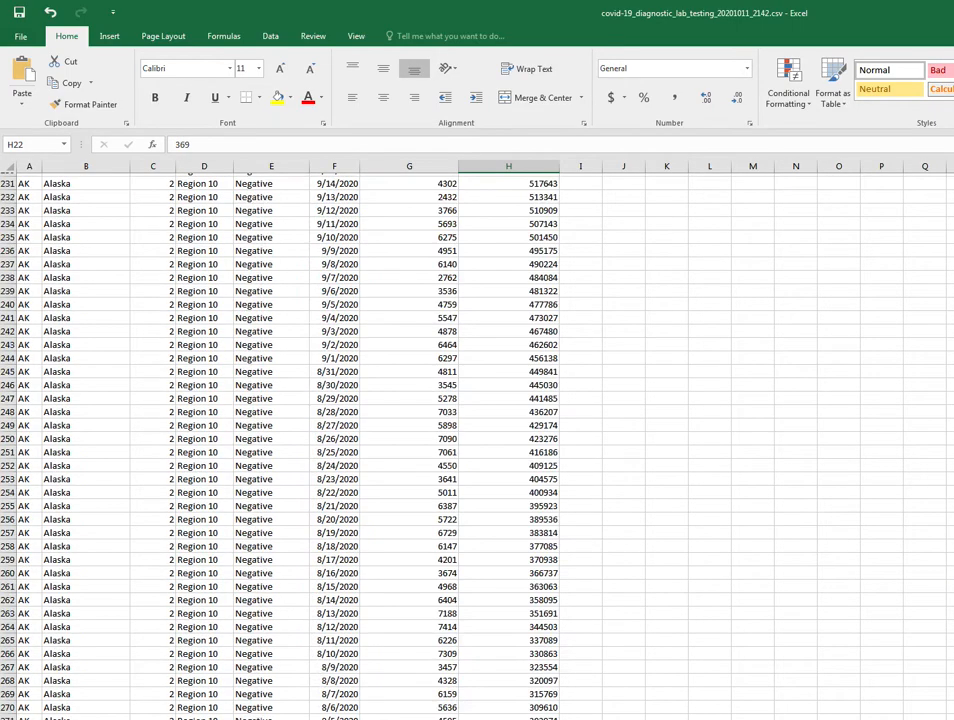
scroll(477, 445, down, 20)
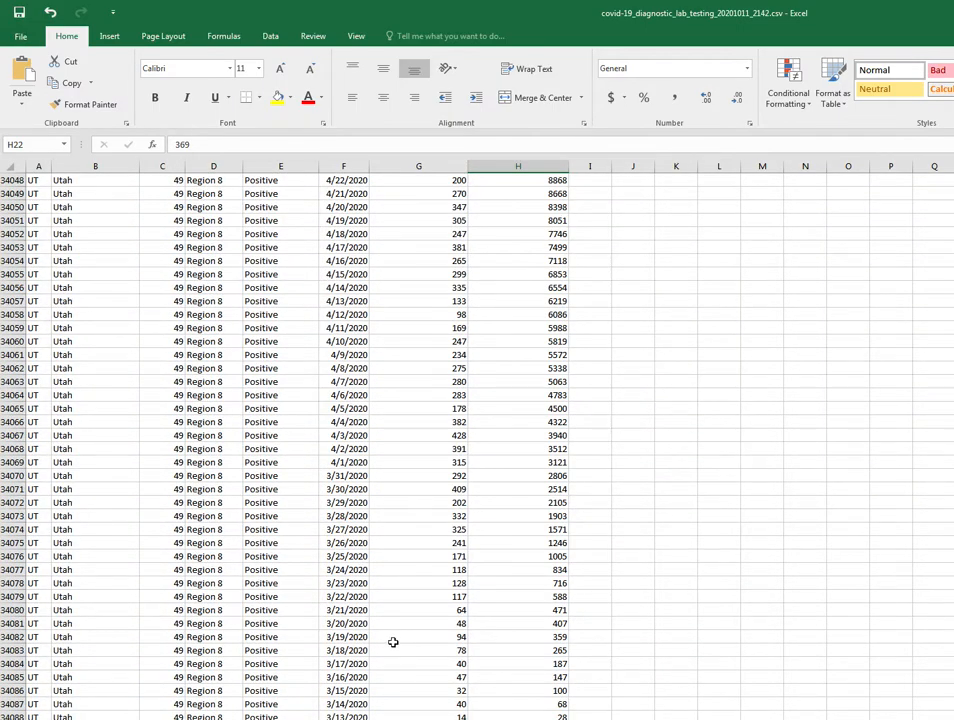
scroll(477, 445, up, 20)
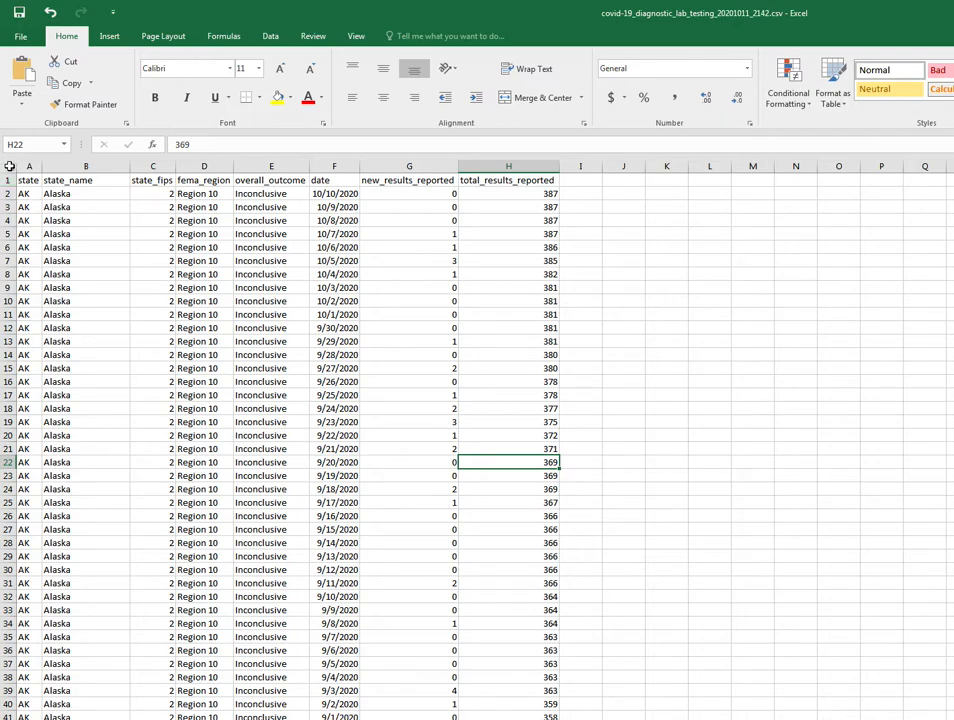
click(9, 167)
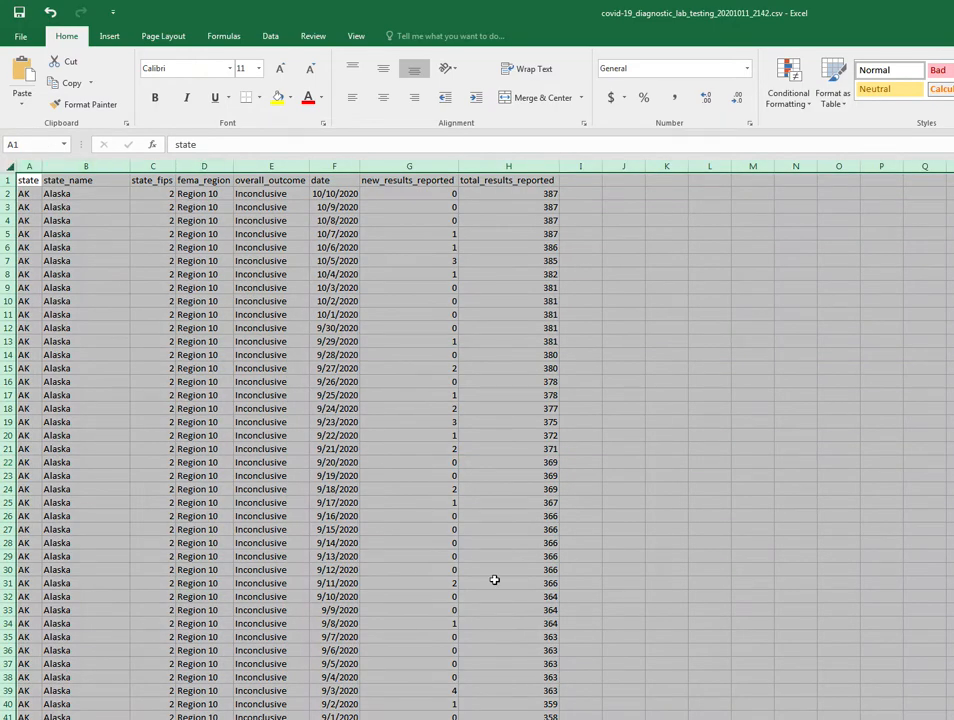
click(270, 37)
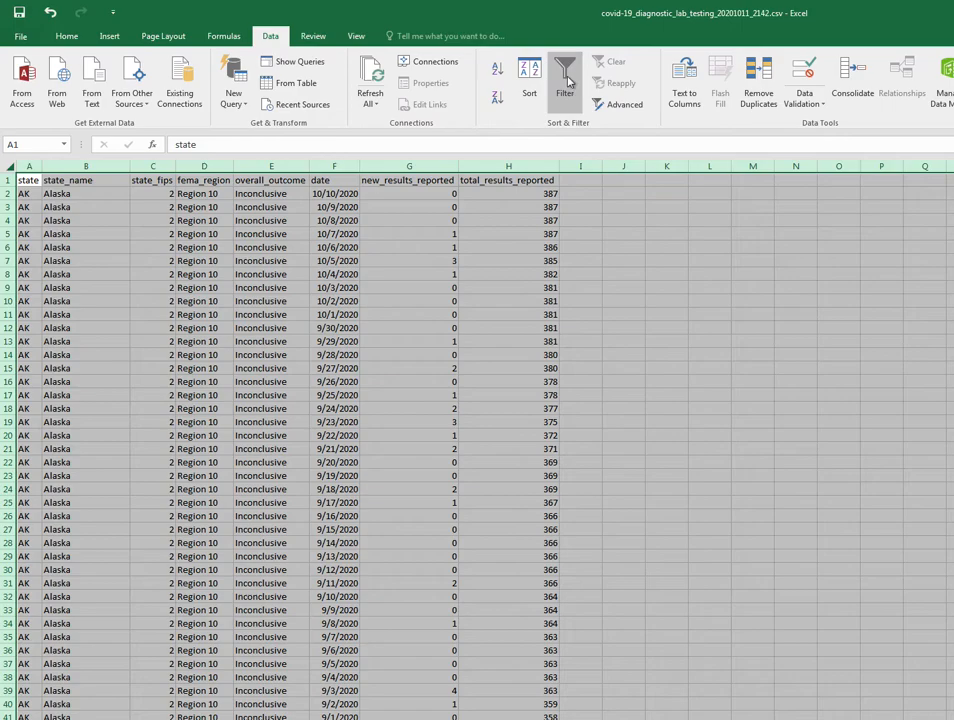
click(570, 82)
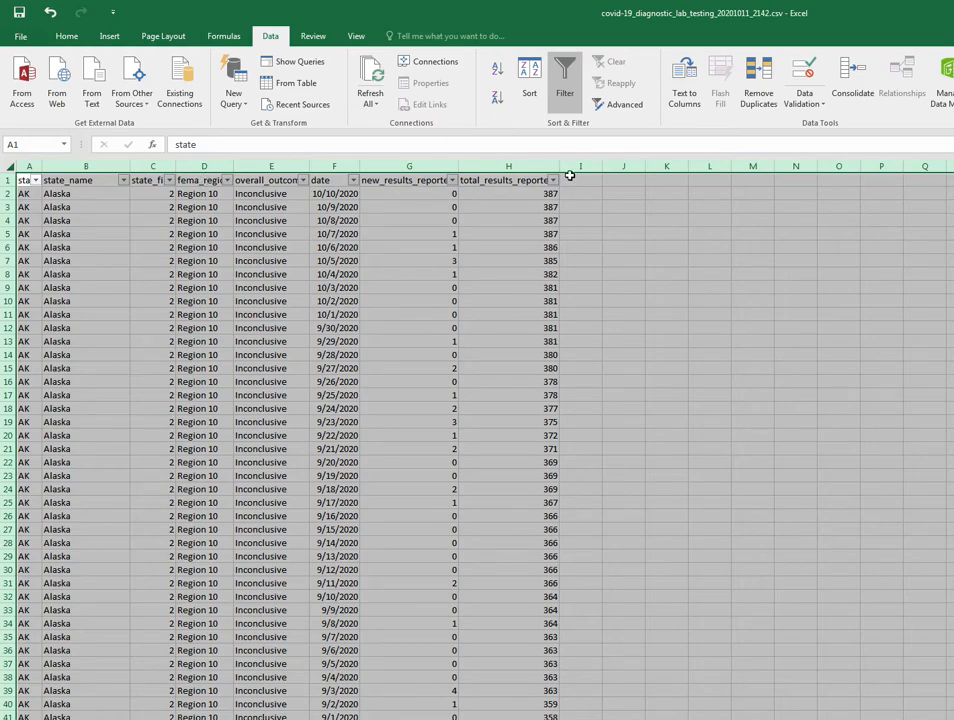
click(335, 259)
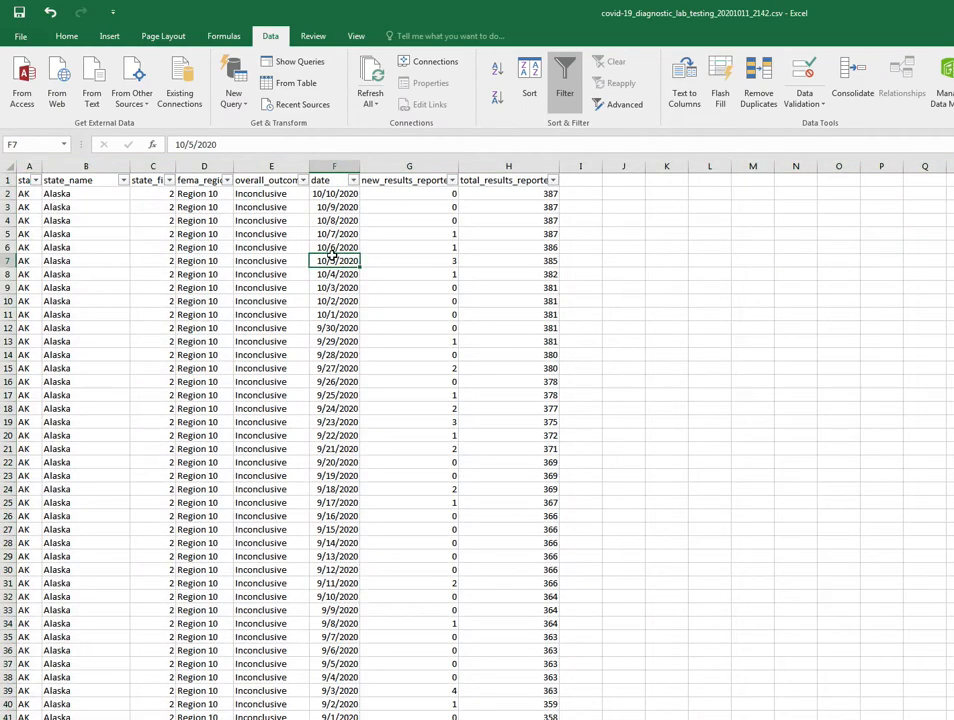
- Filter the state_name column to show only New Hampshire
click(124, 181)
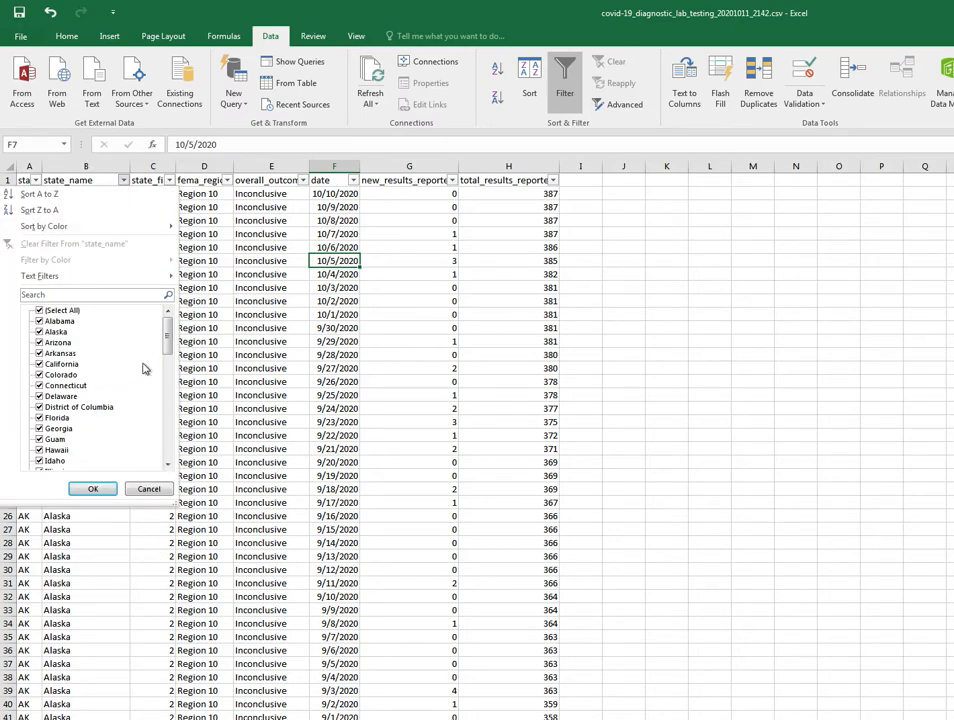
mouse_move(167, 336)
mouse_down()
mouse_move(167, 437)
mouse_move(163, 322)
mouse_up()
click(42, 310)
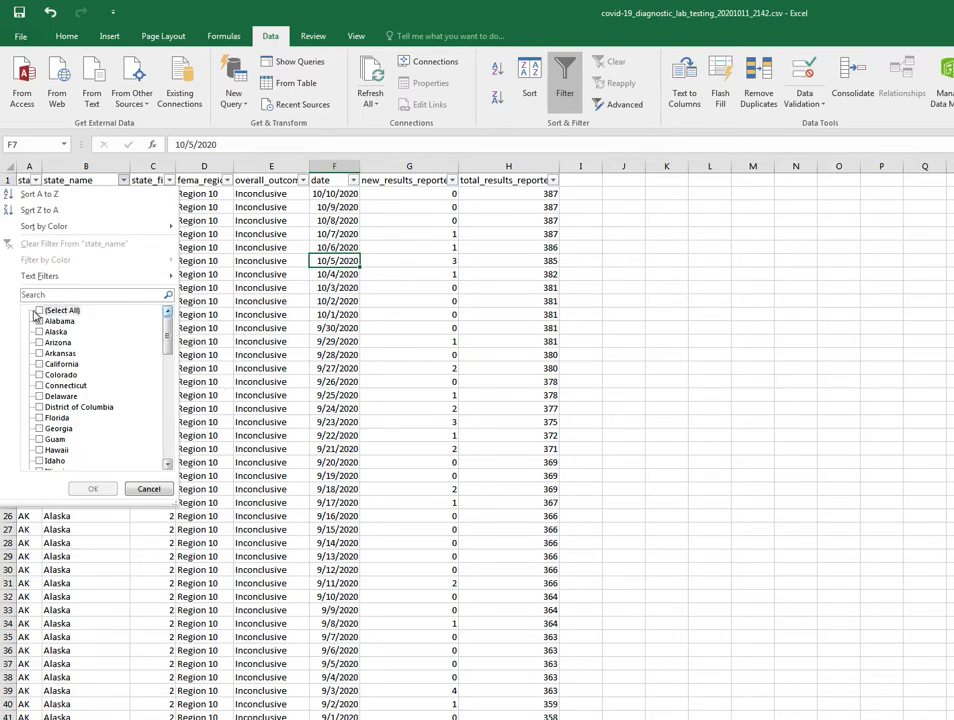
drag(166, 332, 166, 389)
click(40, 418)
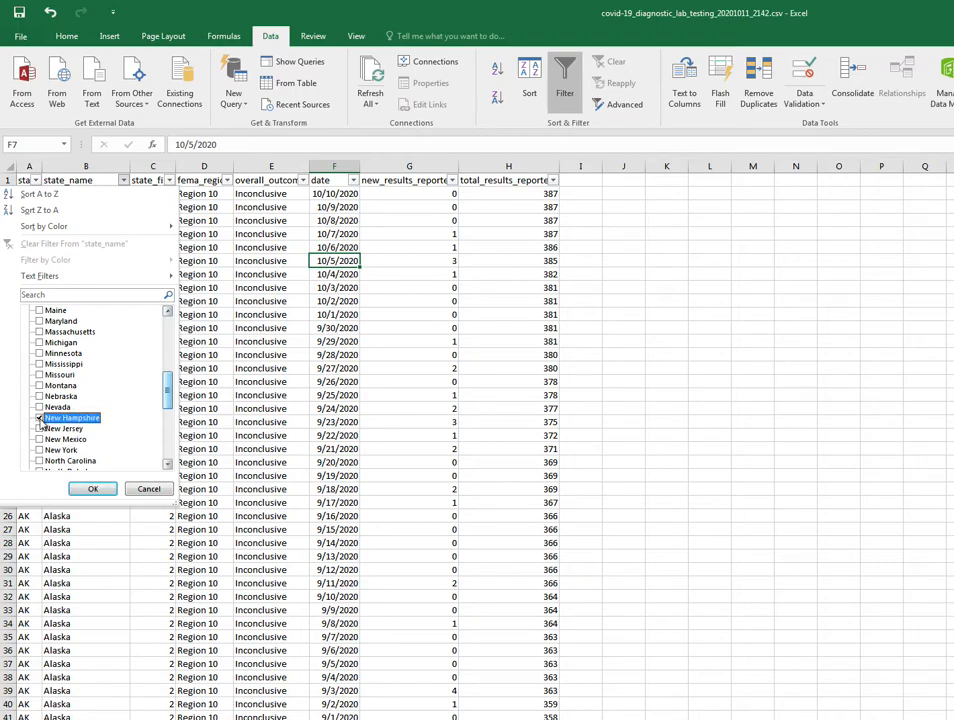
click(96, 490)
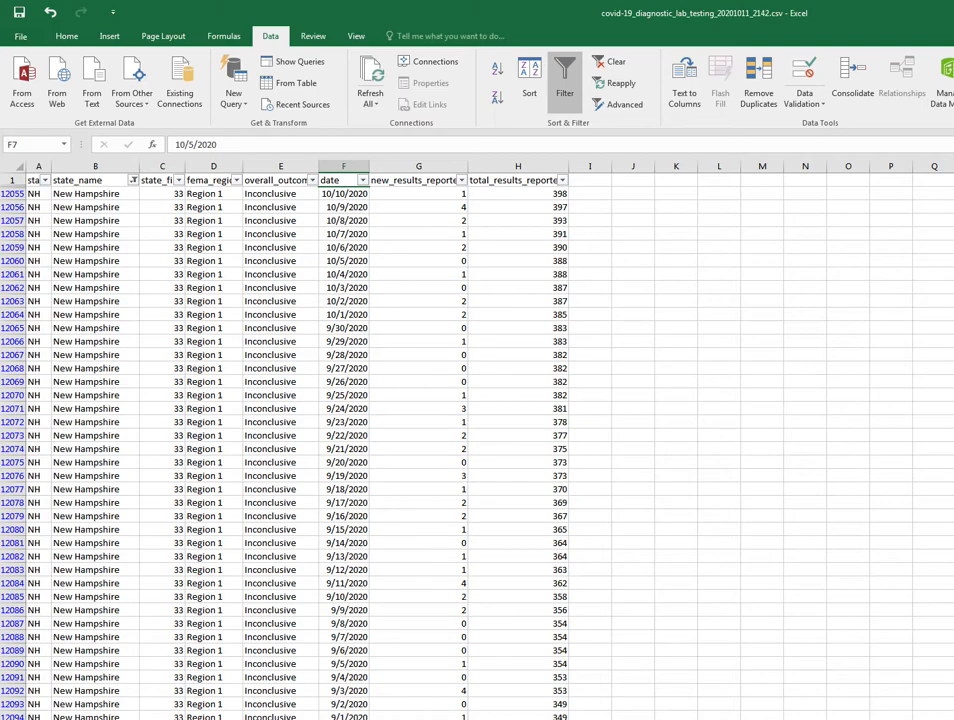
- Restore the maximized workbook window, move it up over the browser page and resize it so its right and bottom edges fit on screen
key(super+Down)
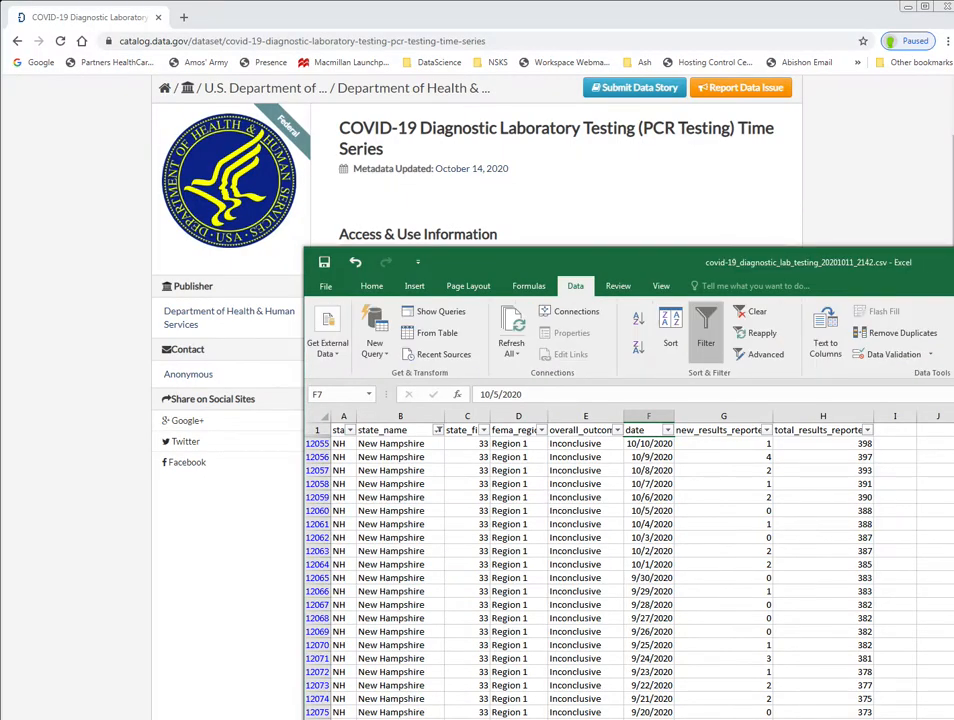
drag(910, 262, 652, 150)
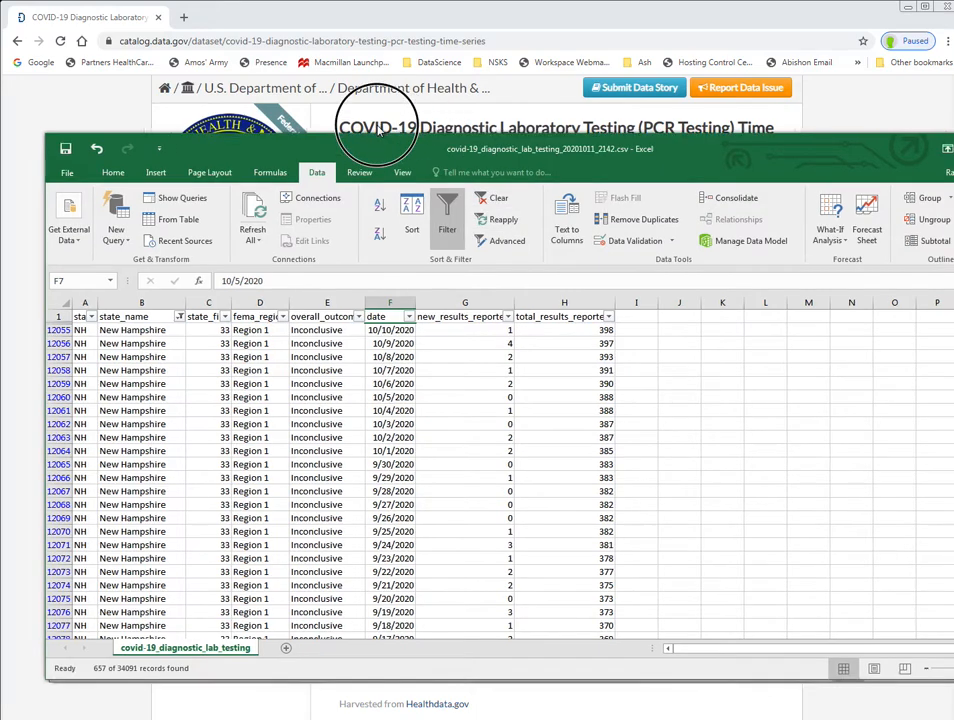
drag(435, 152, 372, 73)
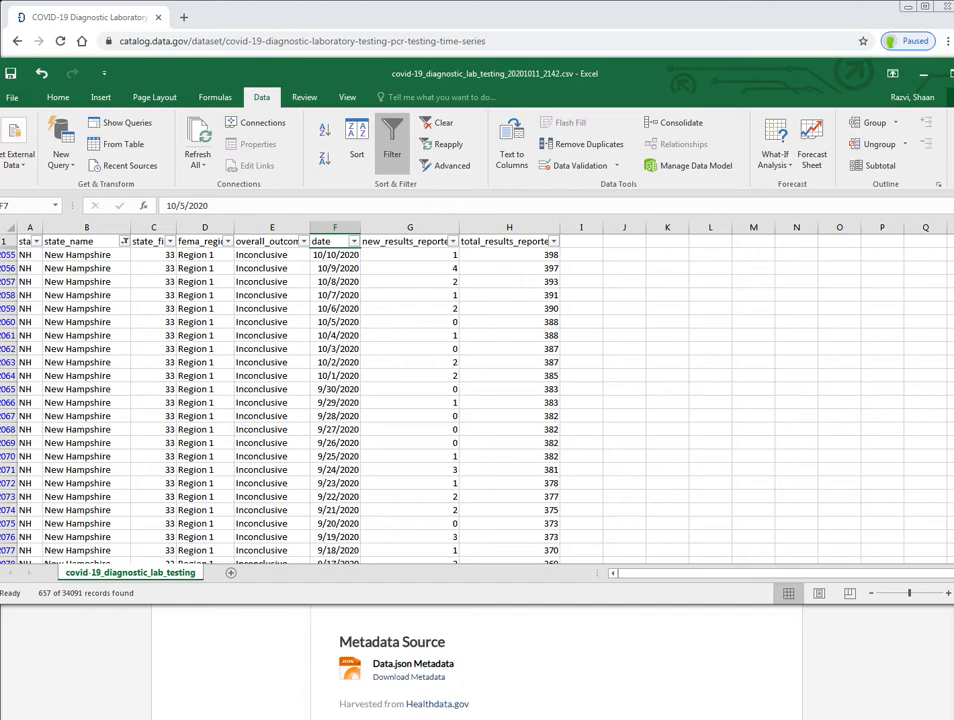
drag(905, 654, 921, 706)
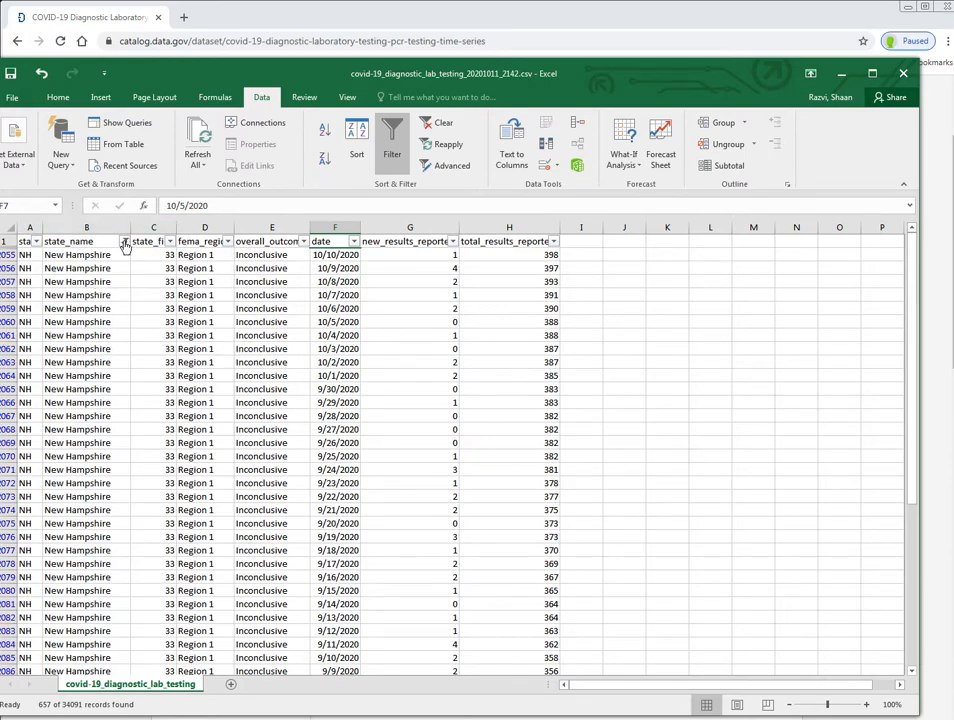
- Filter the date column to show only March, April and May 2020
click(354, 242)
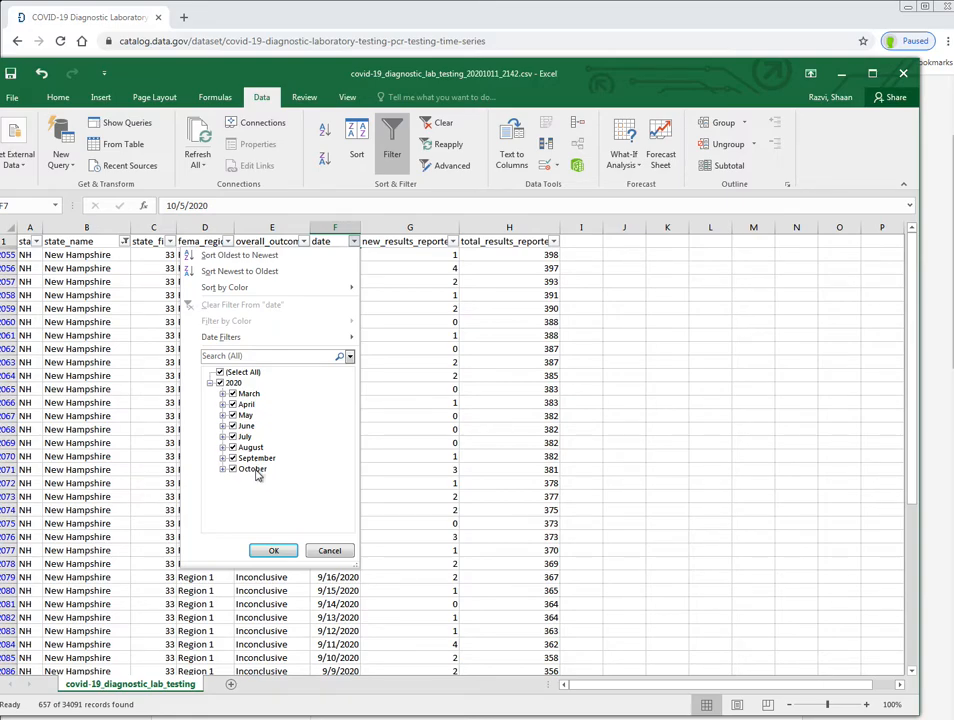
click(222, 394)
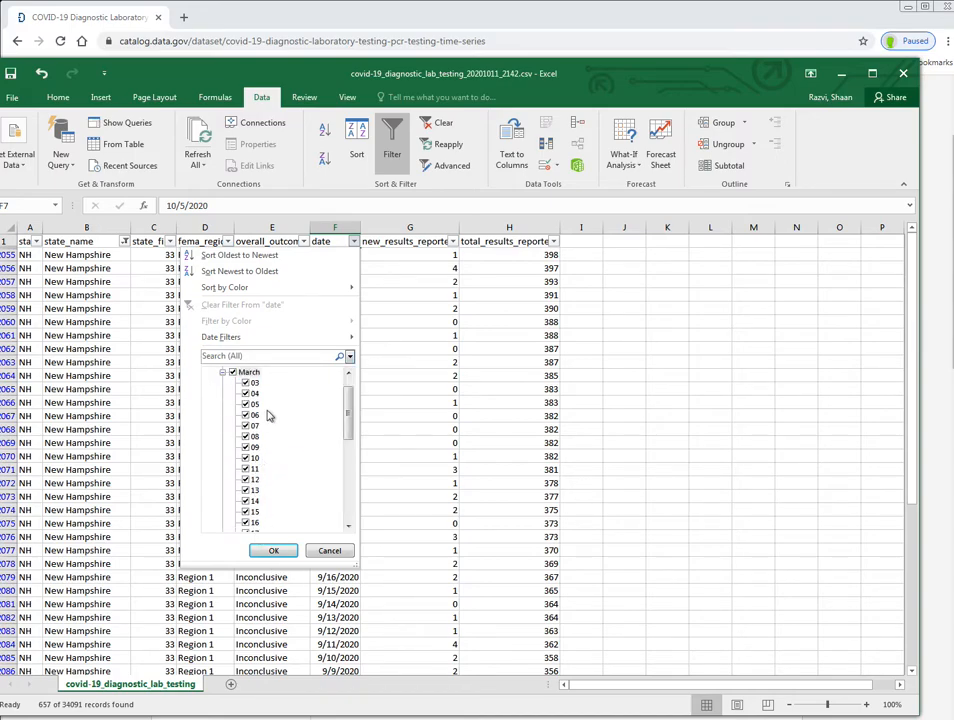
click(222, 372)
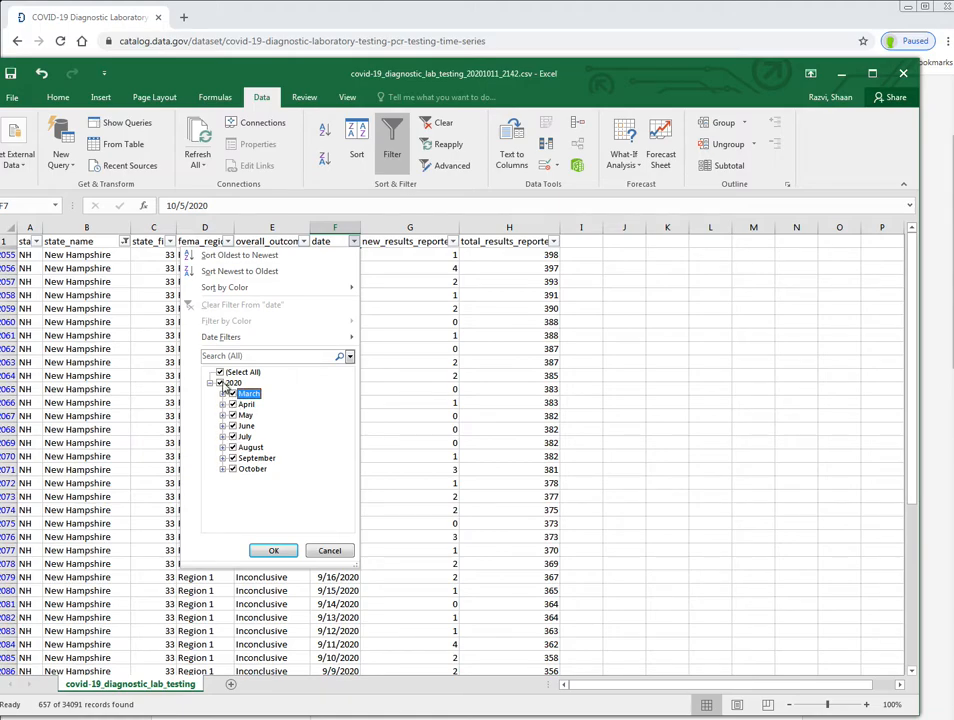
click(219, 372)
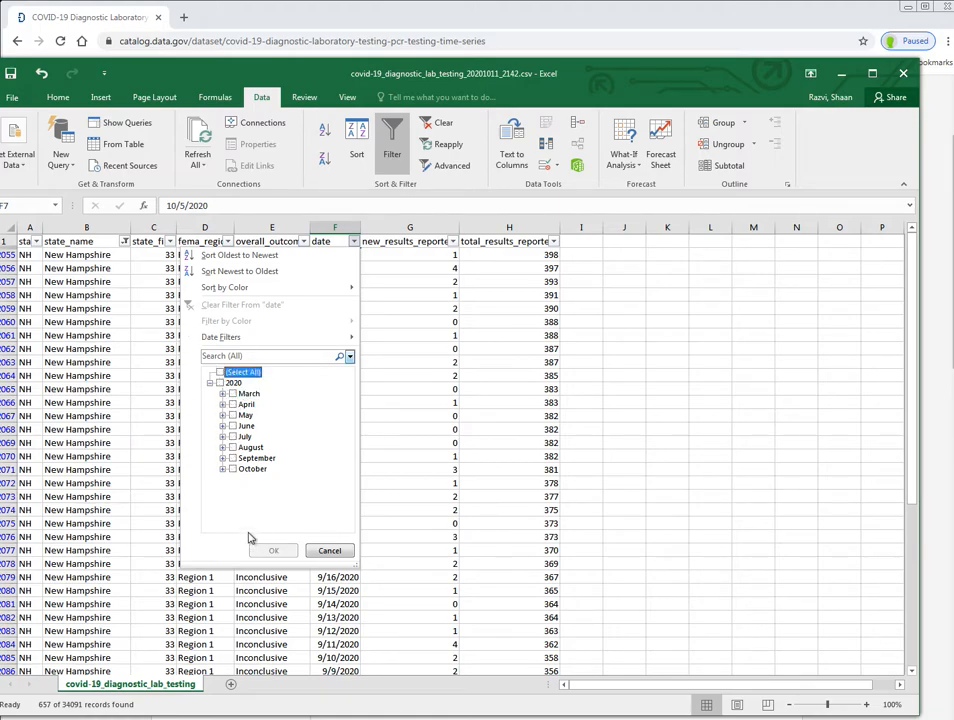
click(233, 393)
click(233, 404)
click(233, 415)
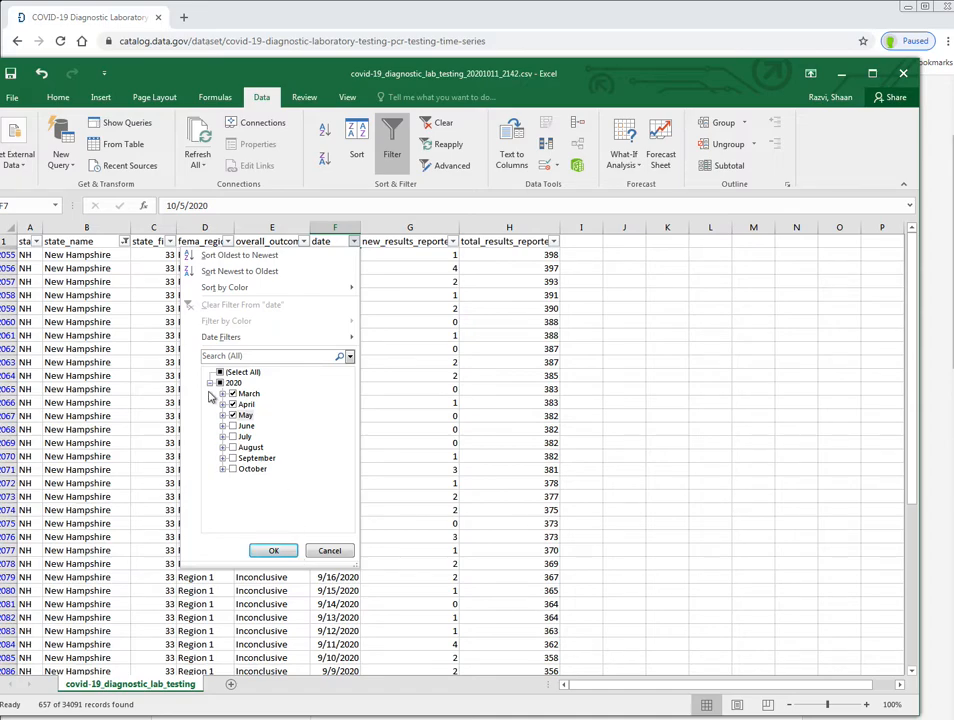
click(276, 551)
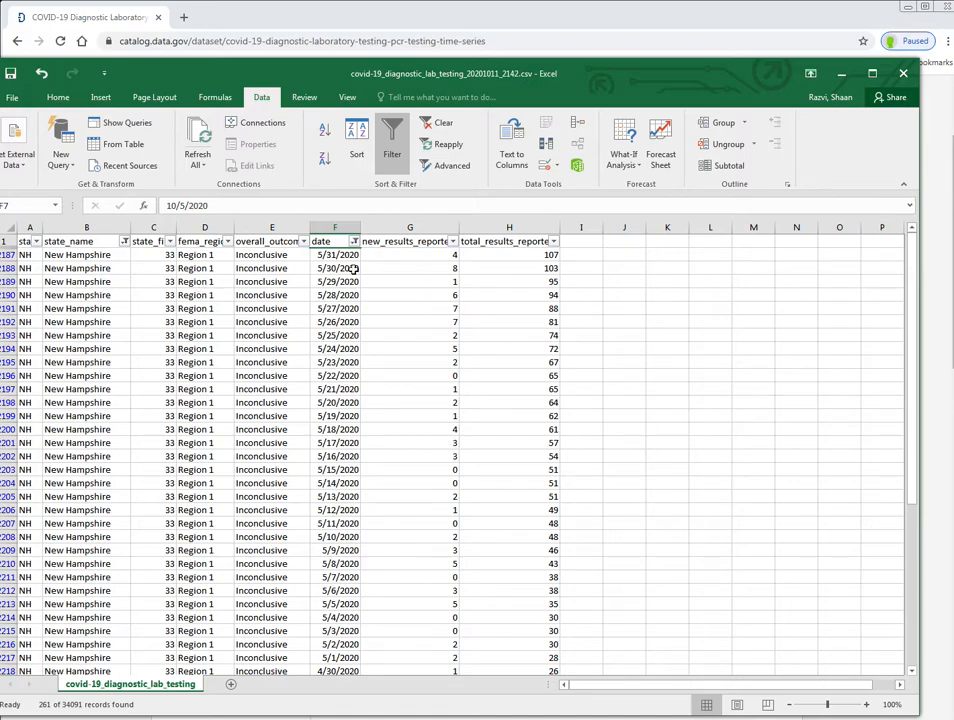
- Clear all active filters from the sheet while keeping the header filters turned on
click(445, 125)
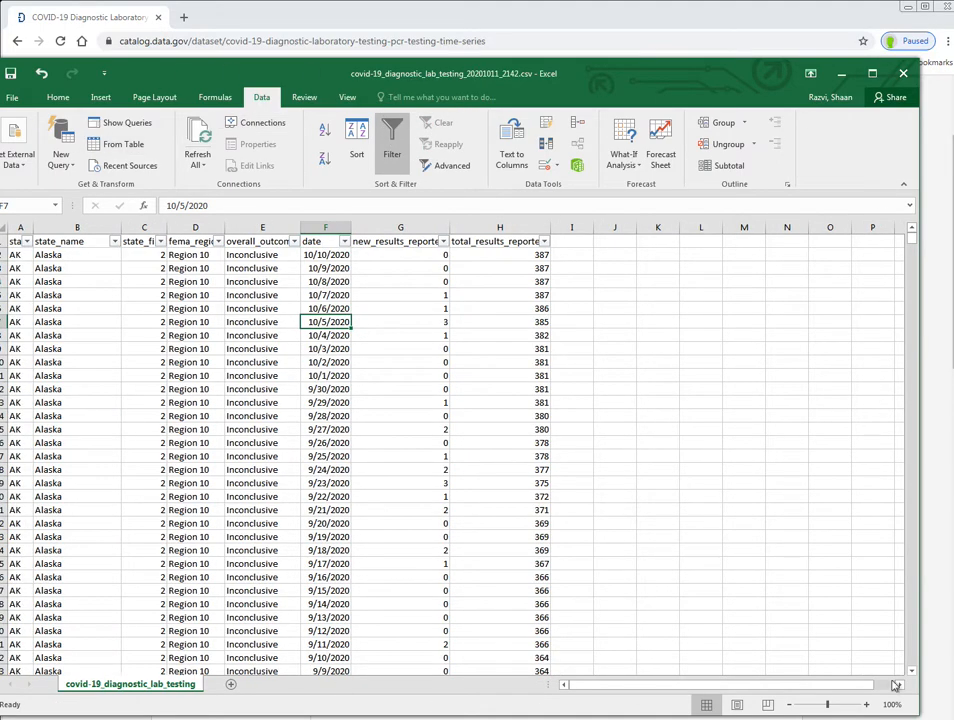